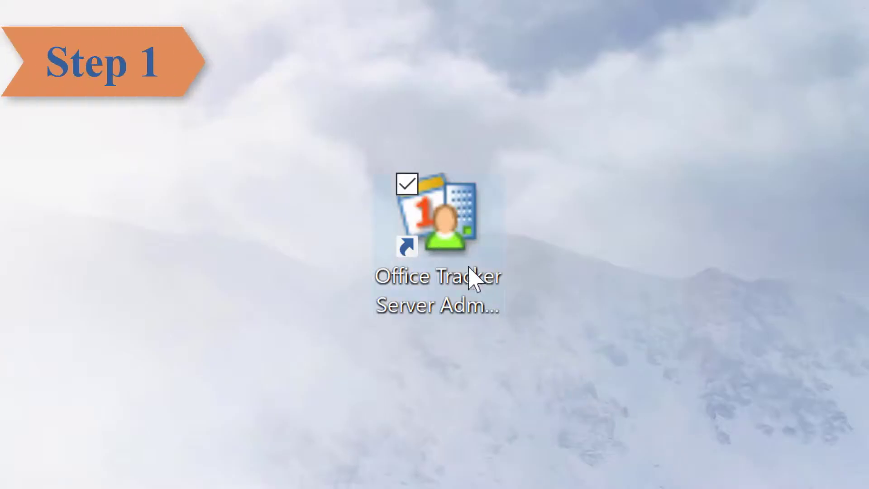
Launch Server Administrator and run an immediate Back-up from Maintenance > Backup Data.
{"action": "double_click", "coordinate": [448, 227]}
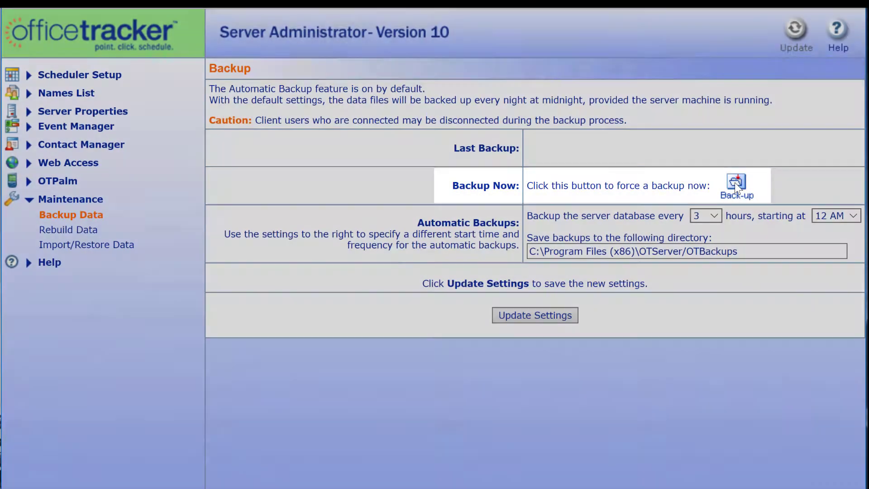
{"action": "left_click", "coordinate": [735, 183]}
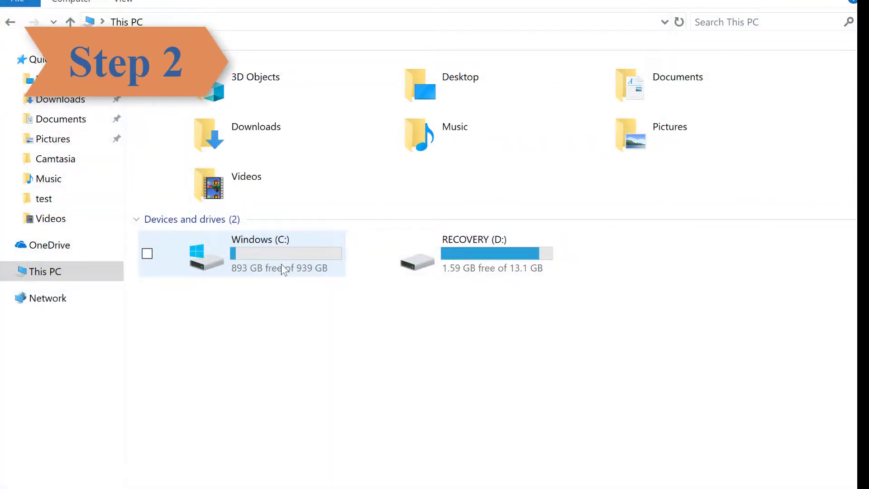
Copy the OTServer folder from C:\Program Files (x86).
{"action": "double_click", "coordinate": [281, 264]}
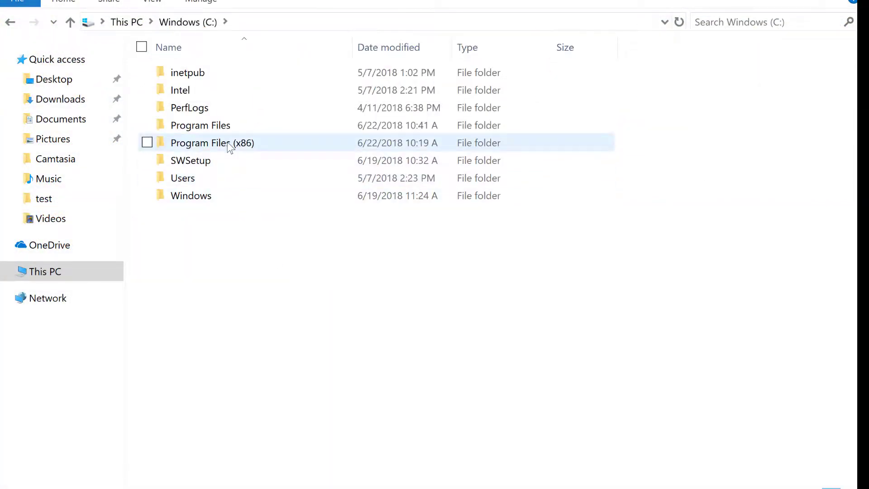
{"action": "double_click", "coordinate": [229, 147]}
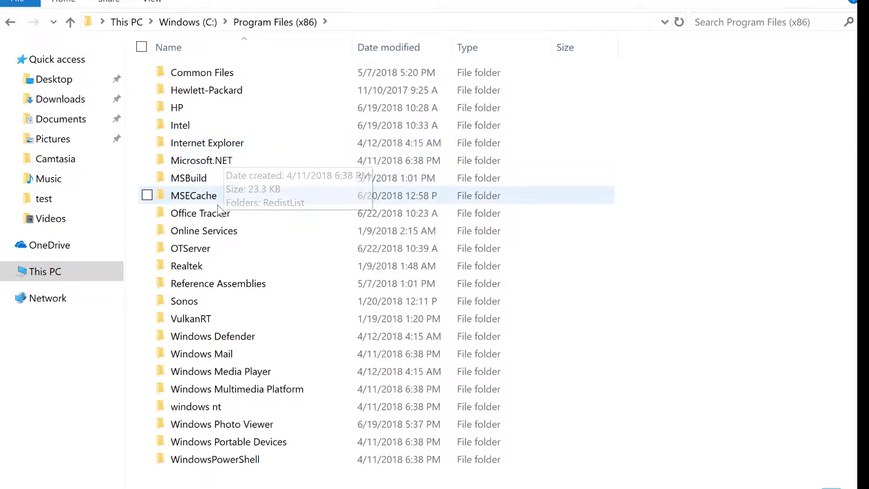
{"action": "right_click", "coordinate": [213, 248]}
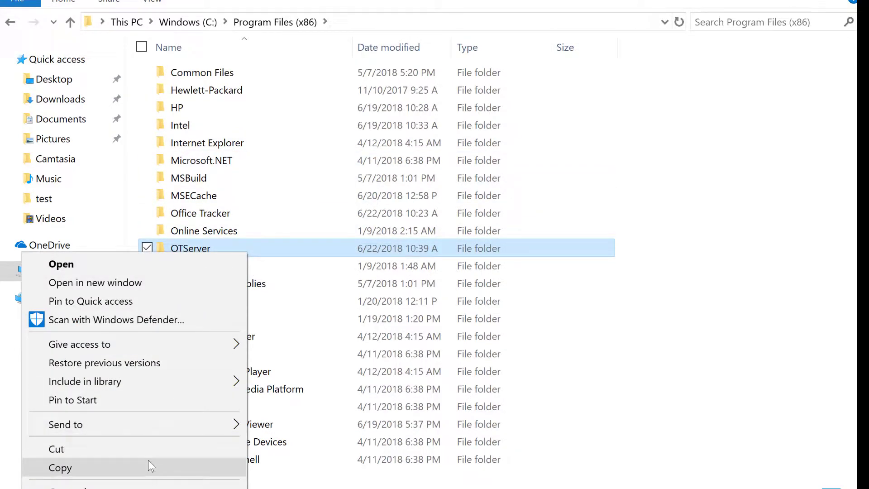
{"action": "left_click", "coordinate": [148, 460]}
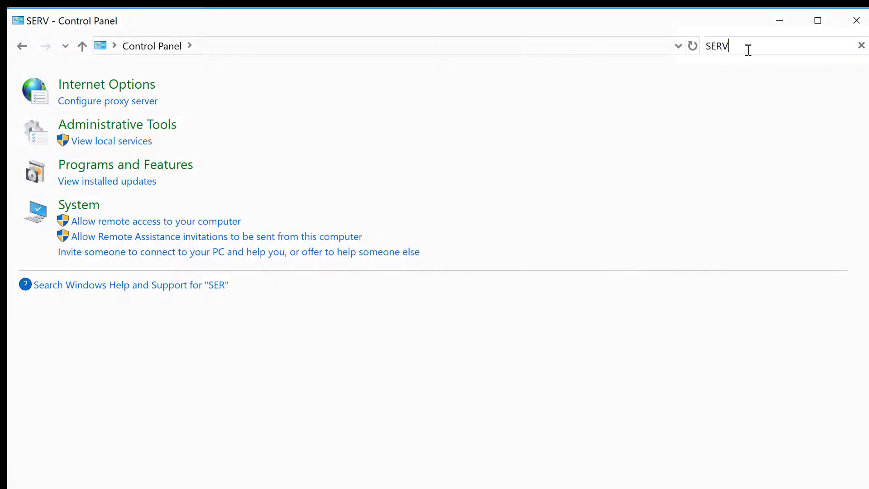
Search Control Panel for 'services' and open the Services console from Administrative Tools.
{"action": "type", "text": "ICE"}
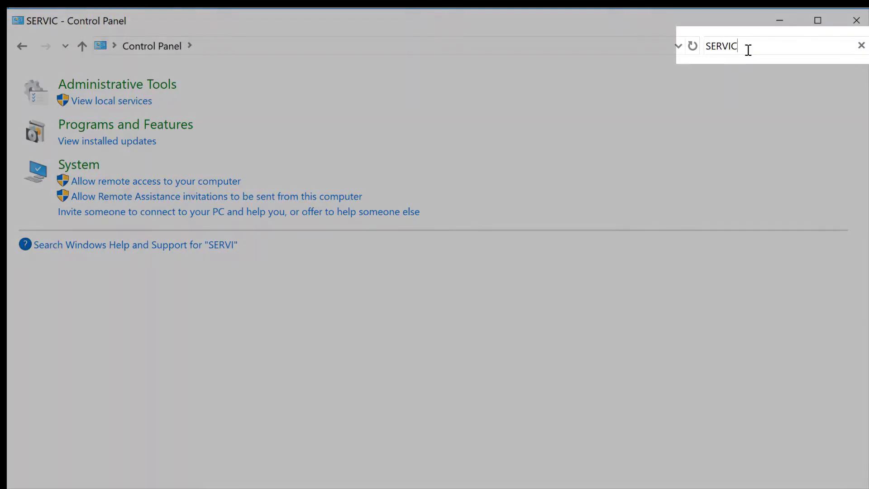
{"action": "type", "text": "S"}
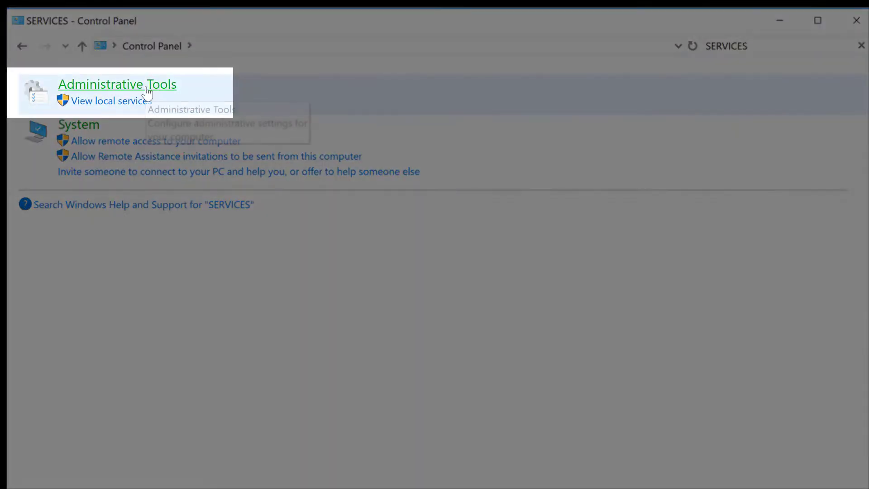
{"action": "left_click", "coordinate": [149, 91]}
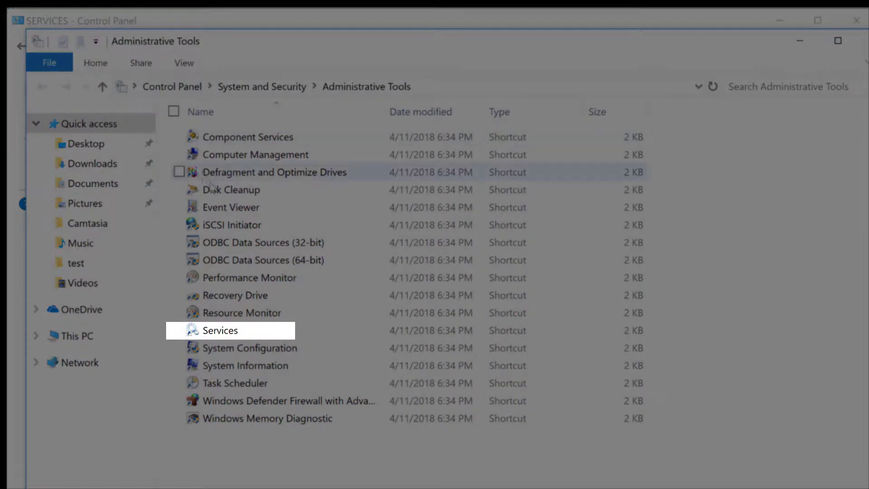
{"action": "left_click", "coordinate": [232, 330]}
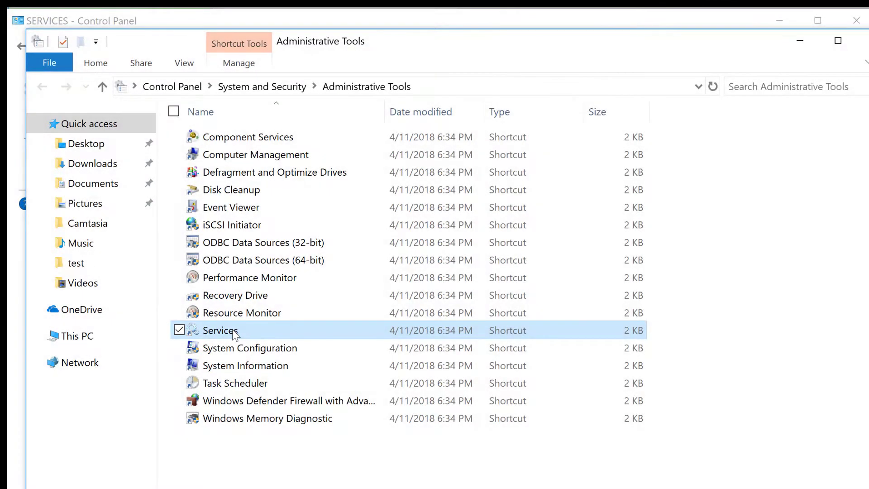
{"action": "double_click", "coordinate": [232, 330]}
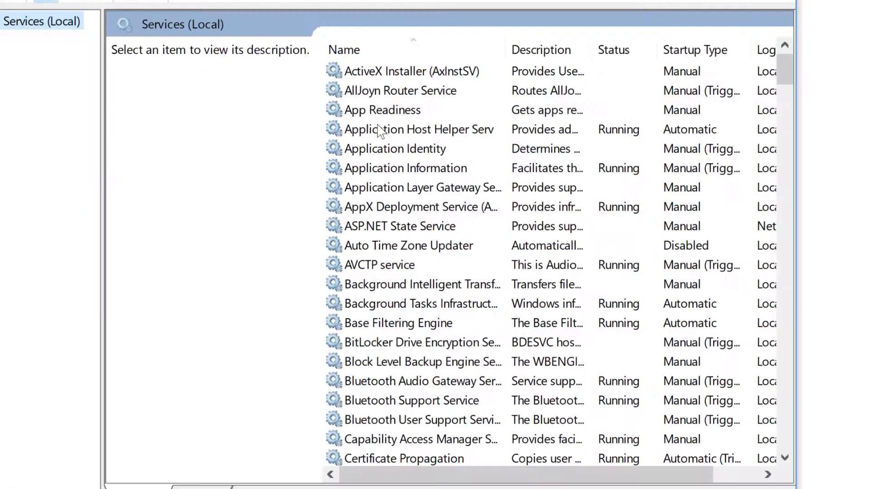
Stop the Office Tracker Server service.
{"action": "scroll", "coordinate": [387, 230], "scroll_direction": "down", "scroll_amount": 20}
{"action": "scroll", "coordinate": [387, 228], "scroll_direction": "down", "scroll_amount": 20}
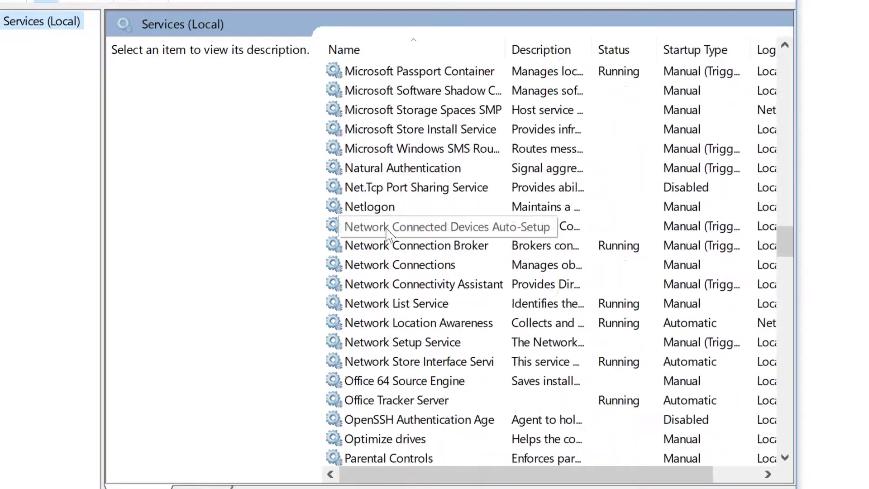
{"action": "left_click", "coordinate": [394, 168]}
{"action": "right_click", "coordinate": [392, 172]}
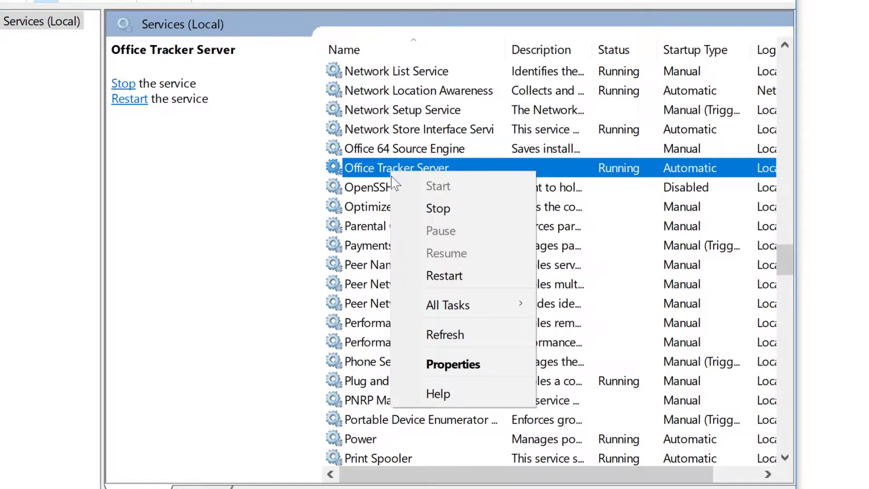
{"action": "left_click", "coordinate": [409, 217]}
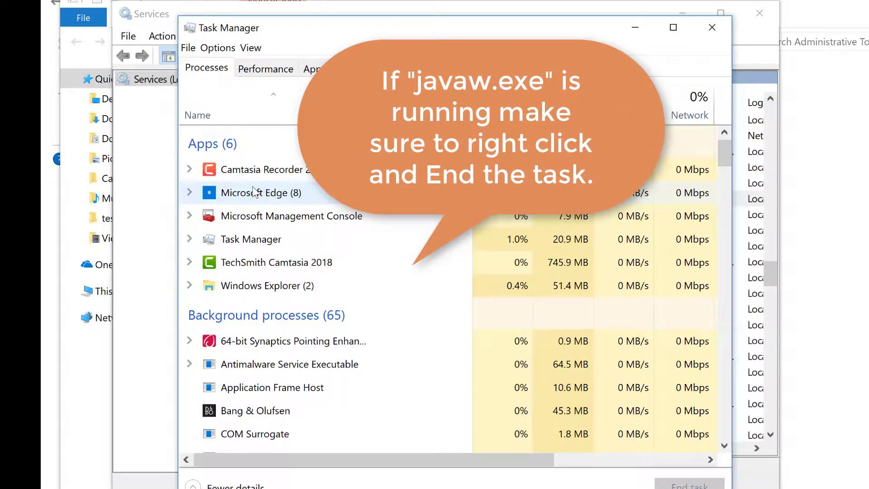
{"action": "scroll", "coordinate": [307, 235], "scroll_direction": "down", "scroll_amount": 1}
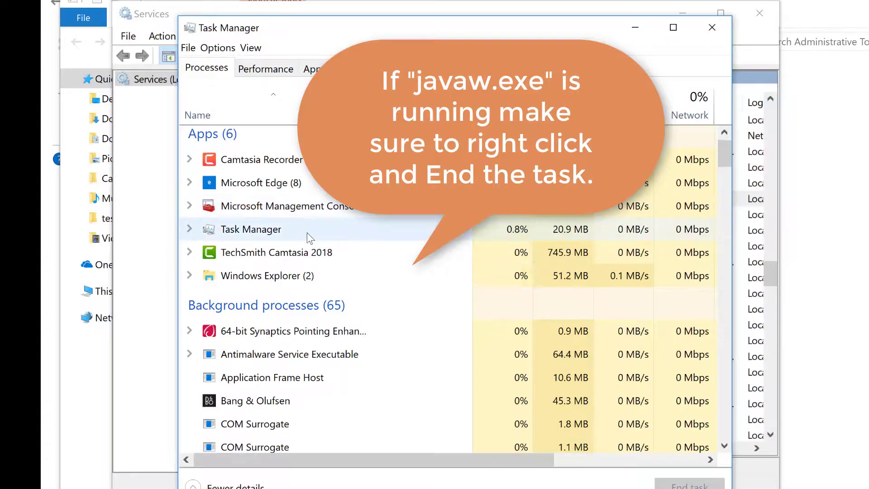
{"action": "scroll", "coordinate": [311, 246], "scroll_direction": "down", "scroll_amount": 3}
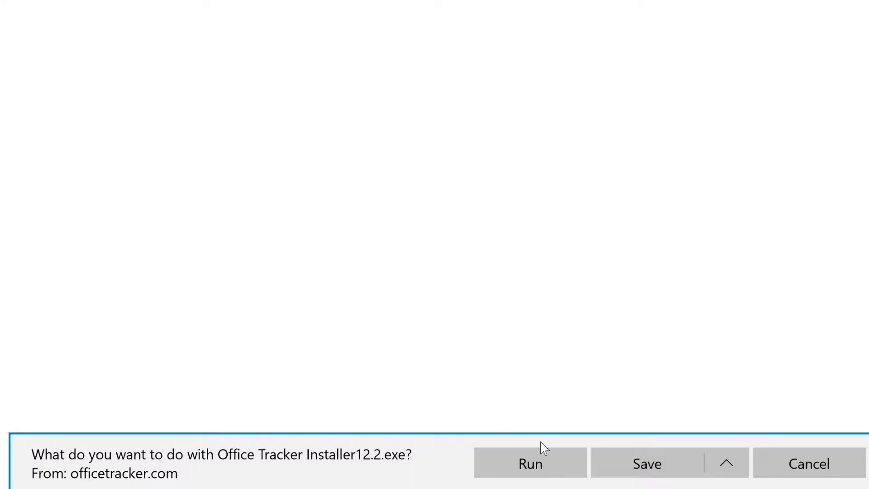
Run Installer12.2.exe and confirm upgrading the server from 10.01.004 to 12.2.
{"action": "left_click", "coordinate": [539, 471]}
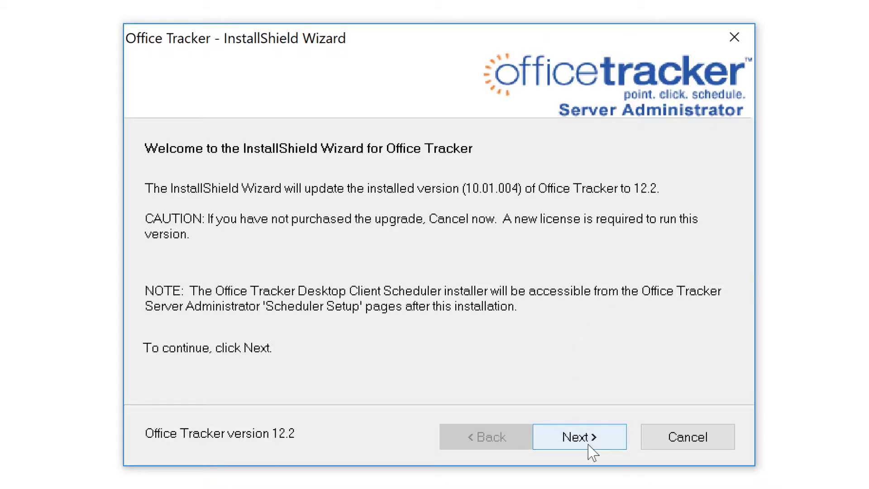
{"action": "left_click", "coordinate": [588, 446]}
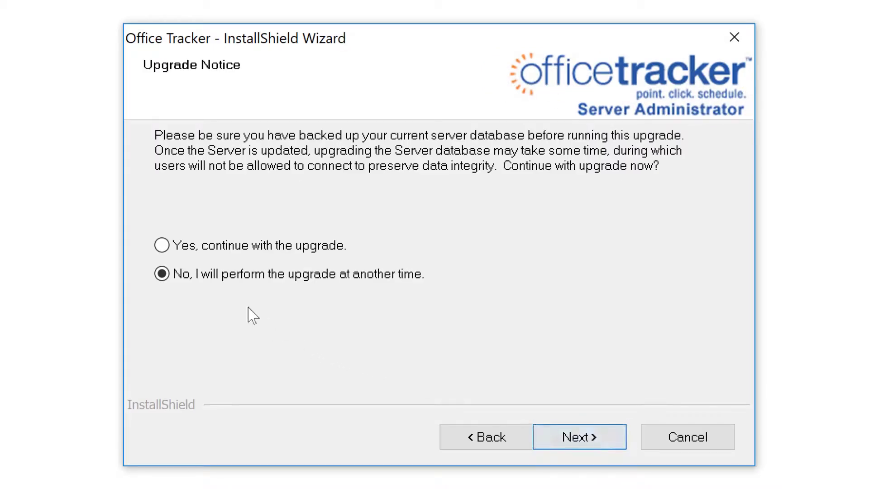
{"action": "left_click", "coordinate": [162, 245]}
{"action": "left_click", "coordinate": [589, 436]}
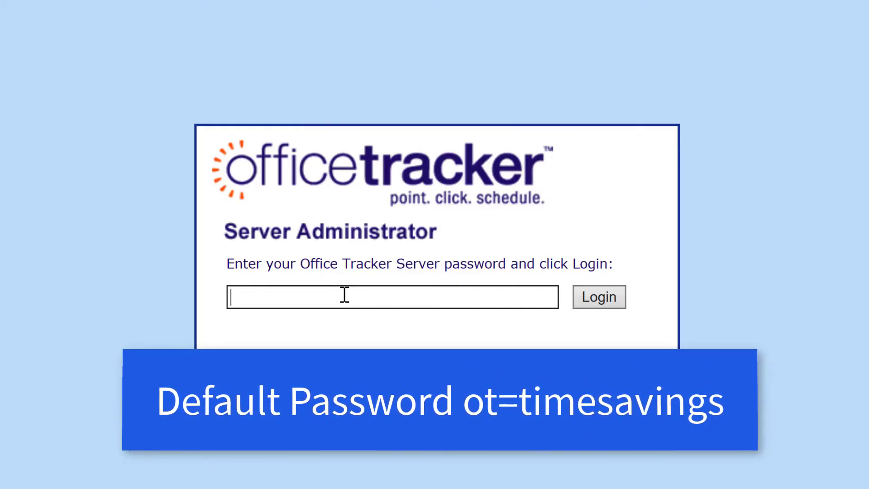
Enter the default server password at the 12.2 login; the login is rejected.
{"action": "type", "text": "ot=timesa"}
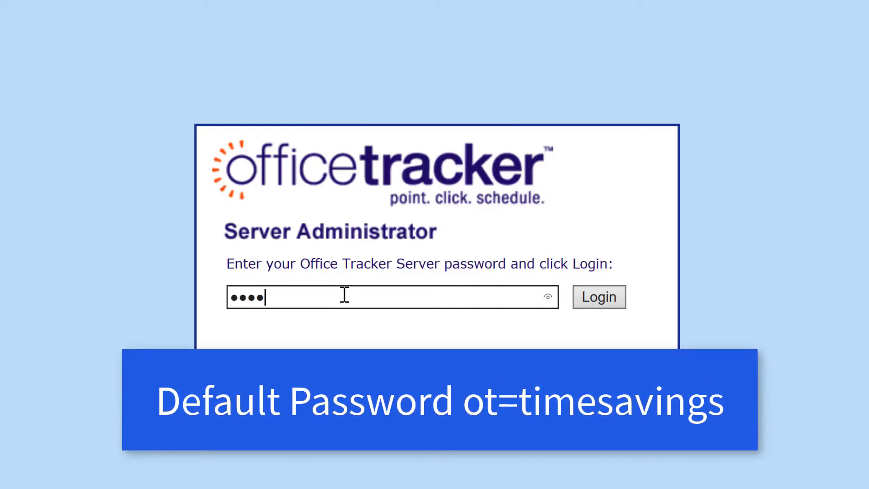
{"action": "type", "text": "vings"}
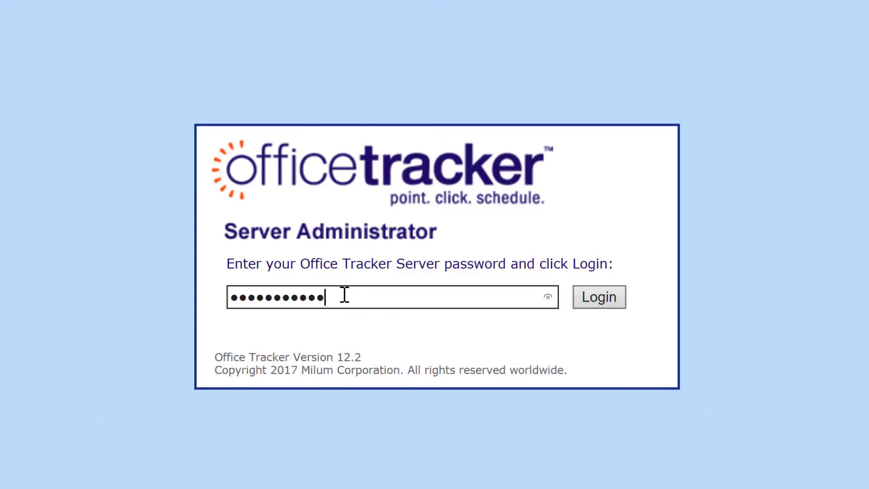
{"action": "key", "text": "Return"}
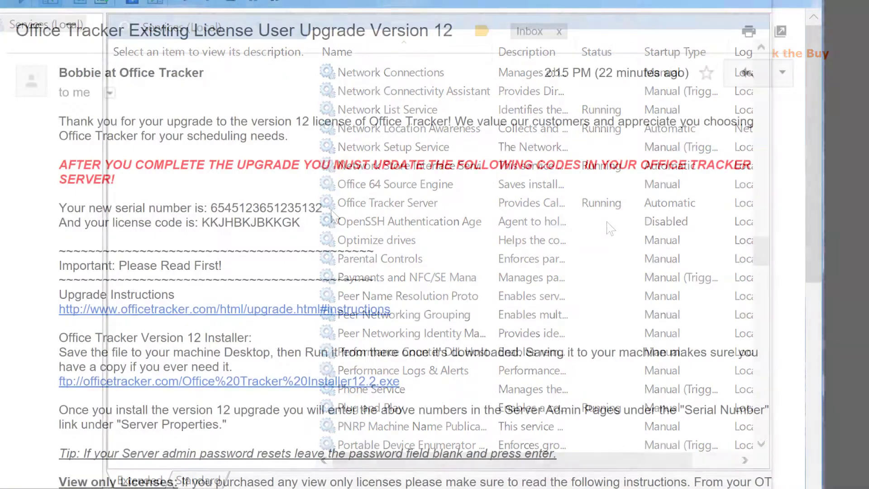
{"action": "left_click_drag", "start_coordinate": [156, 148], "coordinate": [213, 212]}
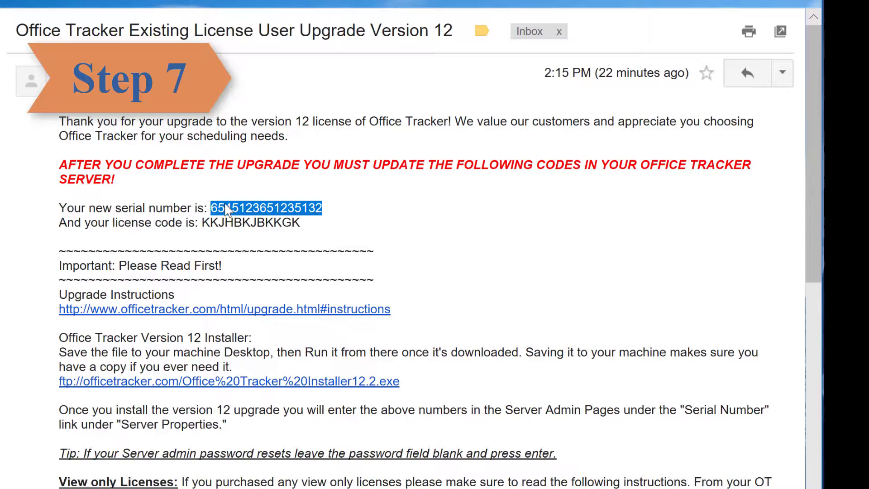
Copy the selected serial number from the version 12 upgrade email to the clipboard.
{"action": "right_click", "coordinate": [225, 210]}
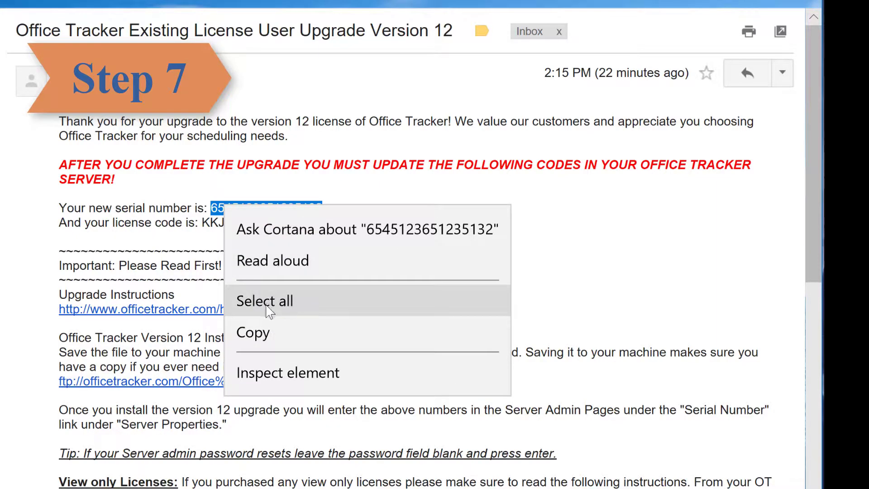
{"action": "left_click", "coordinate": [272, 333]}
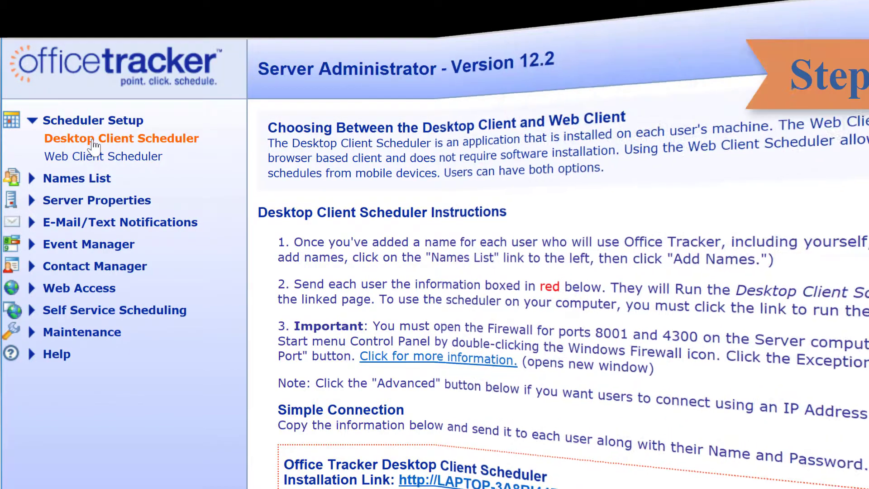
Copy the Desktop Client Scheduler installation link and open the client install page.
{"action": "left_click", "coordinate": [88, 157]}
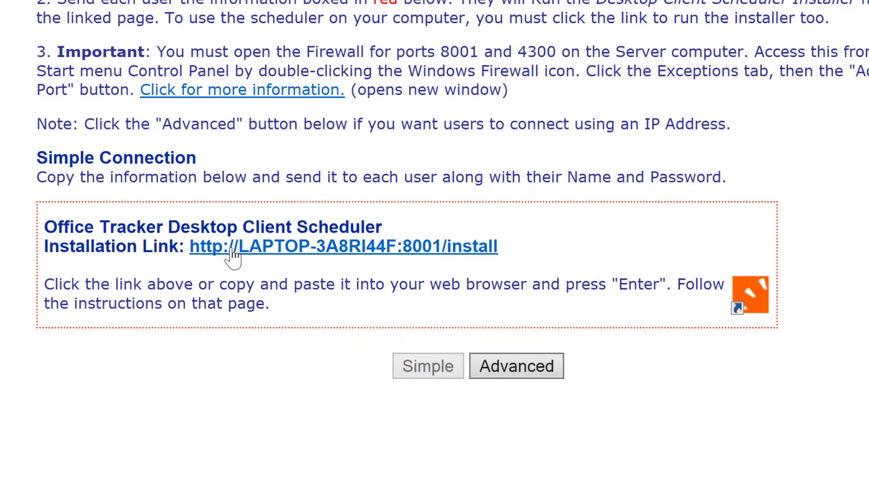
{"action": "left_click_drag", "start_coordinate": [501, 248], "coordinate": [195, 250]}
{"action": "right_click", "coordinate": [219, 249]}
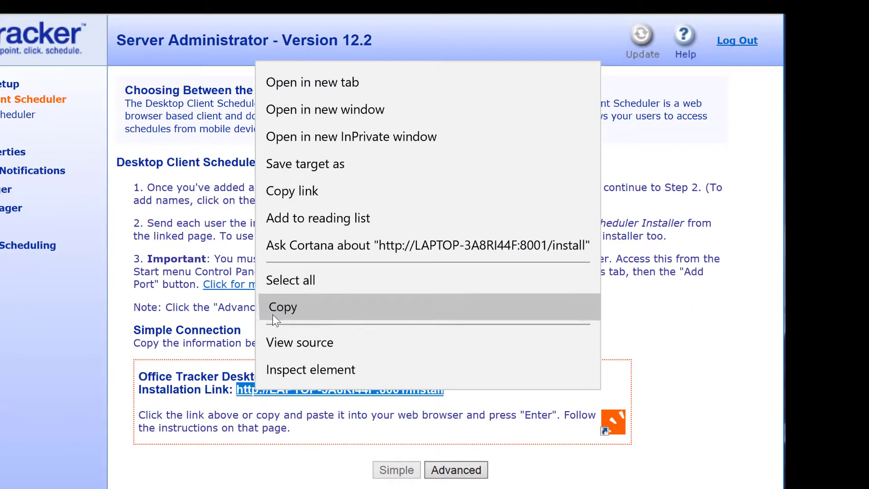
{"action": "left_click", "coordinate": [273, 315]}
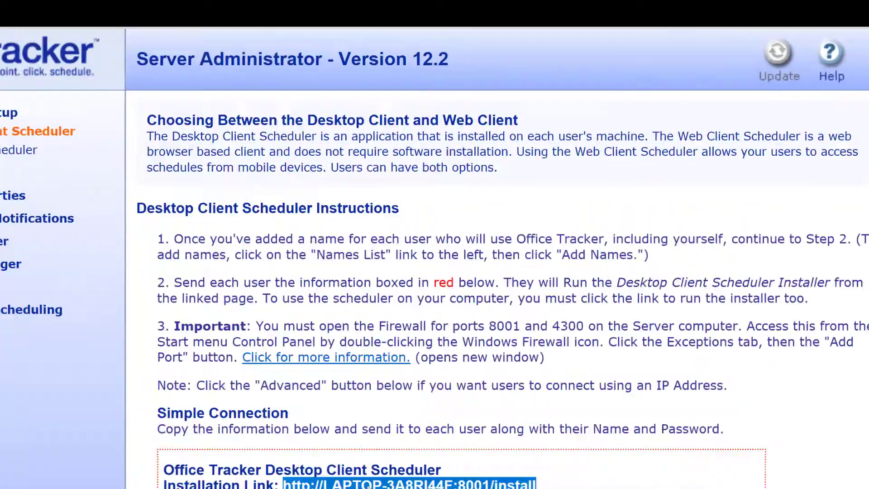
{"action": "left_click", "coordinate": [409, 413]}
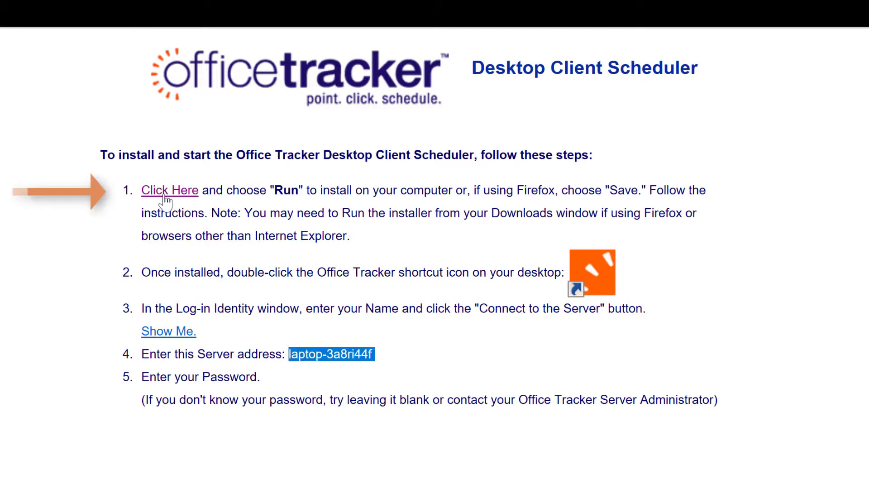
Run the desktop client installer, accept the license, and finish the 12.2 update.
{"action": "left_click", "coordinate": [166, 193]}
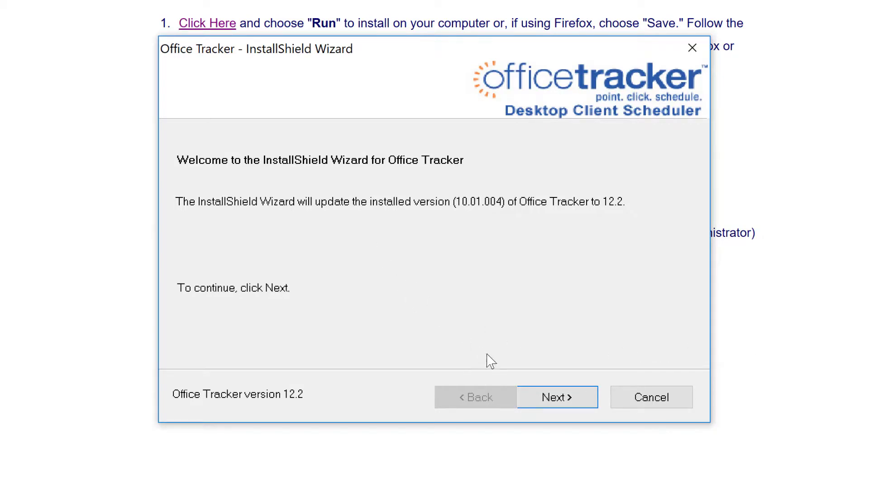
{"action": "left_click", "coordinate": [556, 397]}
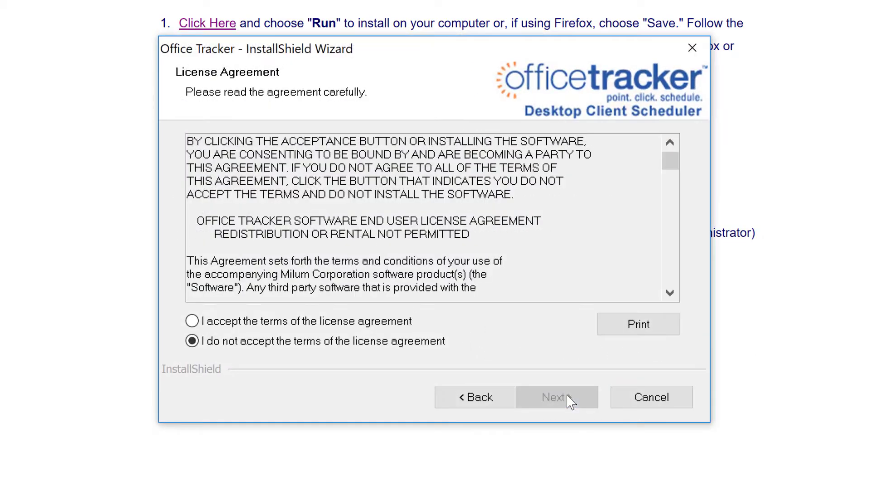
{"action": "left_click", "coordinate": [192, 321]}
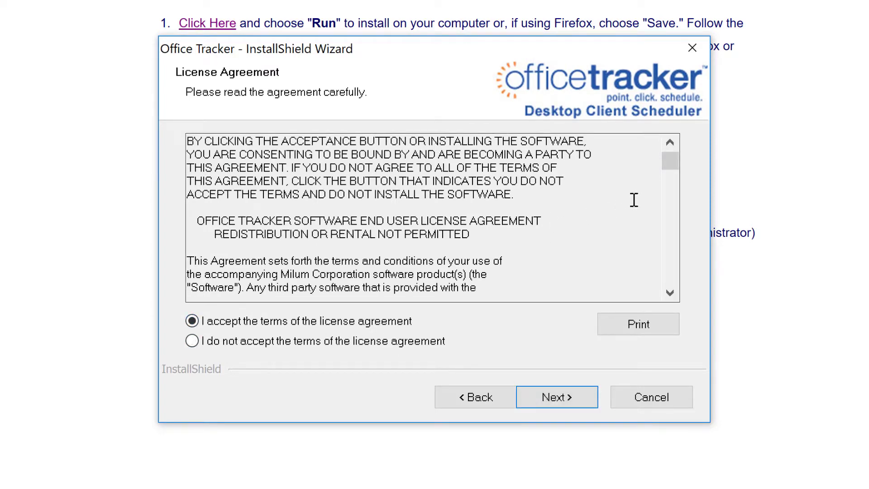
{"action": "left_click_drag", "start_coordinate": [670, 162], "coordinate": [672, 294]}
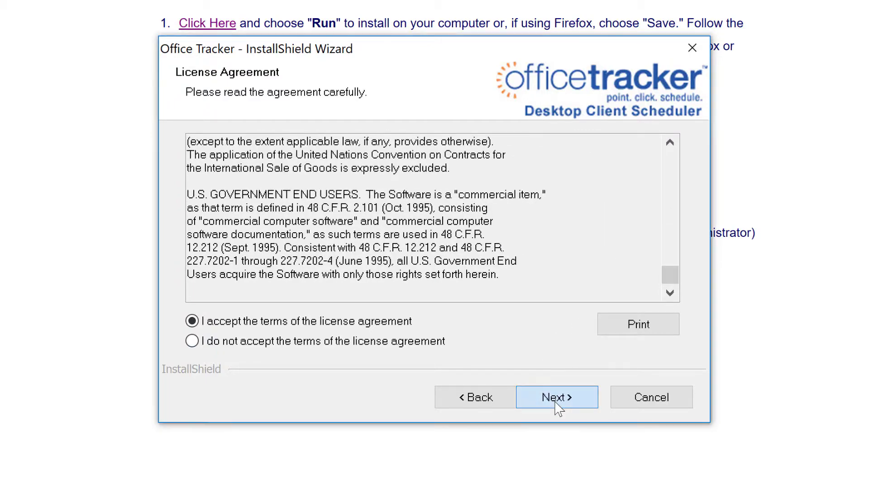
{"action": "left_click", "coordinate": [557, 397]}
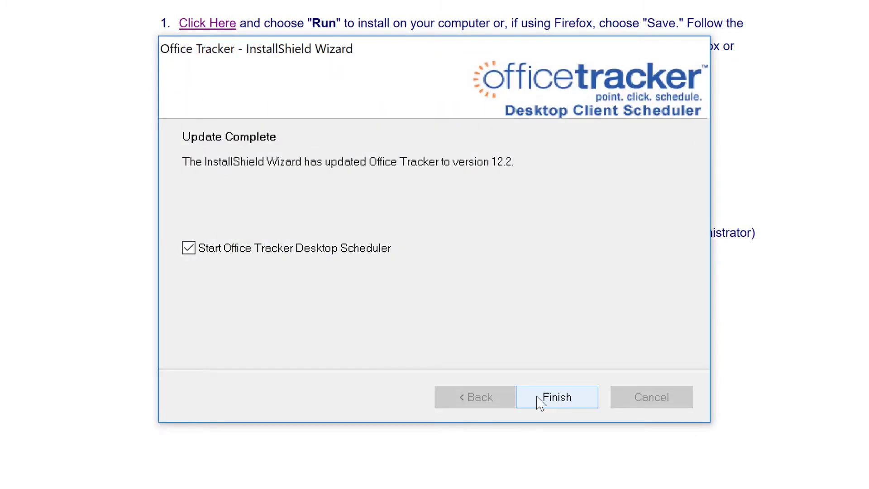
{"action": "left_click", "coordinate": [540, 401]}
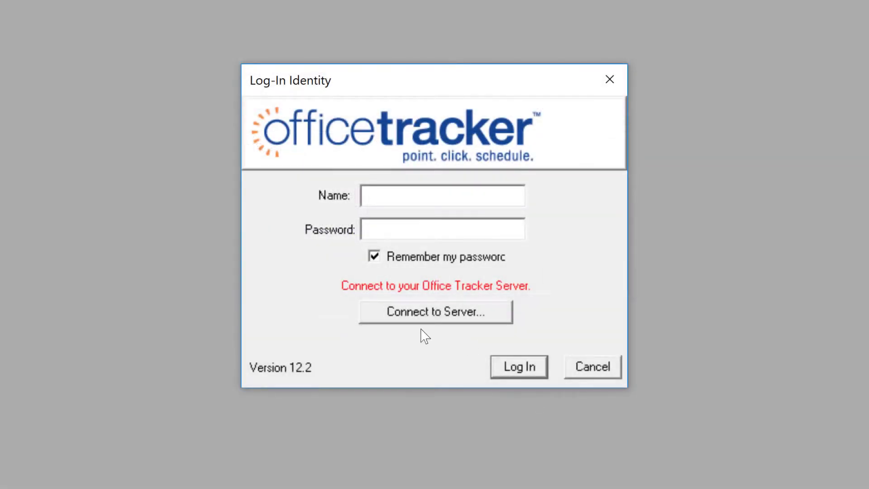
Enter the user's name, paste server address 192.168.1.125, confirm it, and log in.
{"action": "type", "text": "Bobbie"}
{"action": "left_click", "coordinate": [410, 317]}
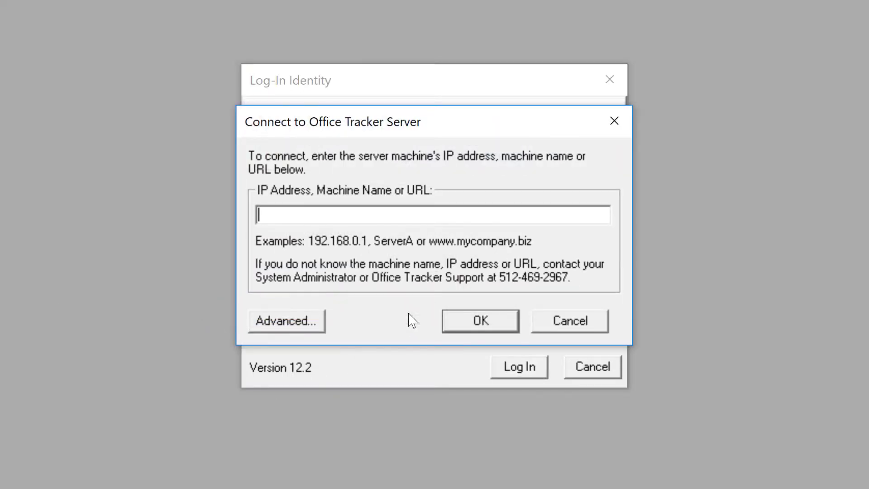
{"action": "right_click", "coordinate": [344, 216]}
{"action": "left_click", "coordinate": [398, 312]}
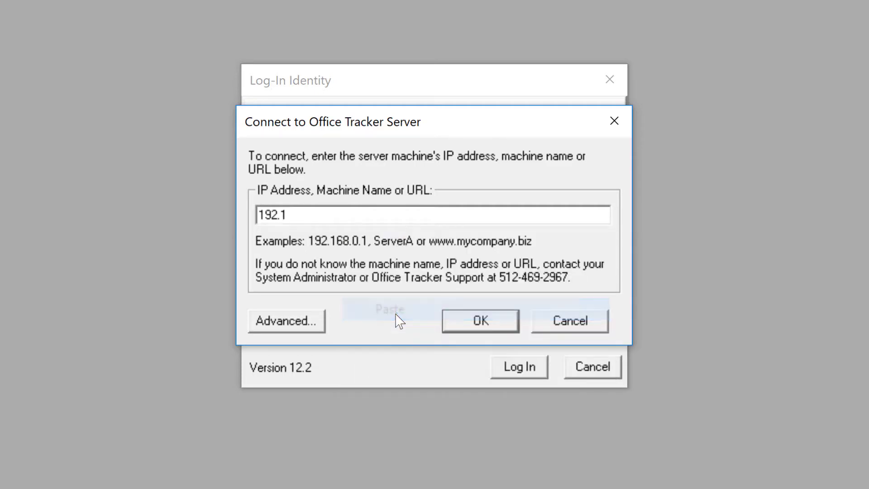
{"action": "left_click", "coordinate": [480, 320]}
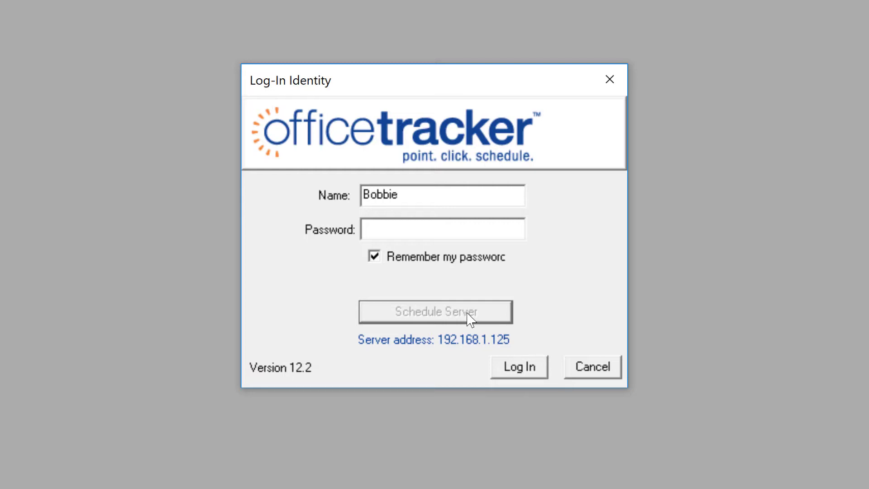
{"action": "left_click", "coordinate": [516, 368]}
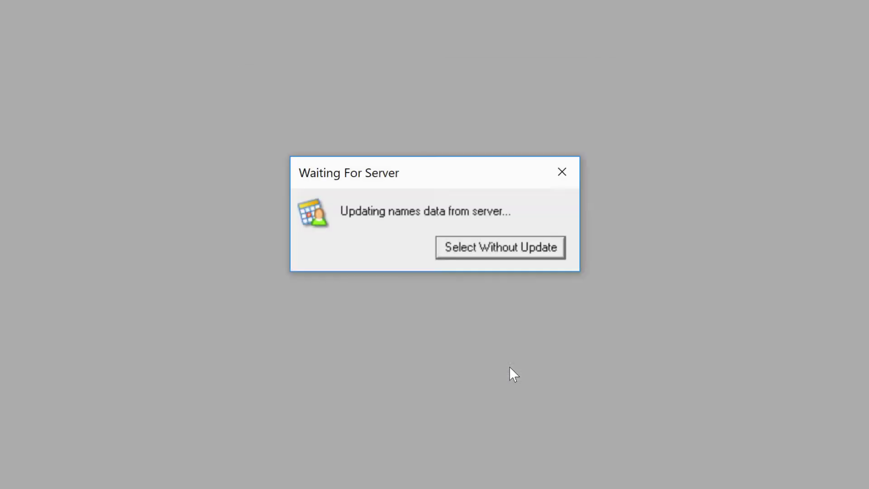
Accept the names in the Names Shown dialog to open the schedule.
{"action": "left_click", "coordinate": [514, 349]}
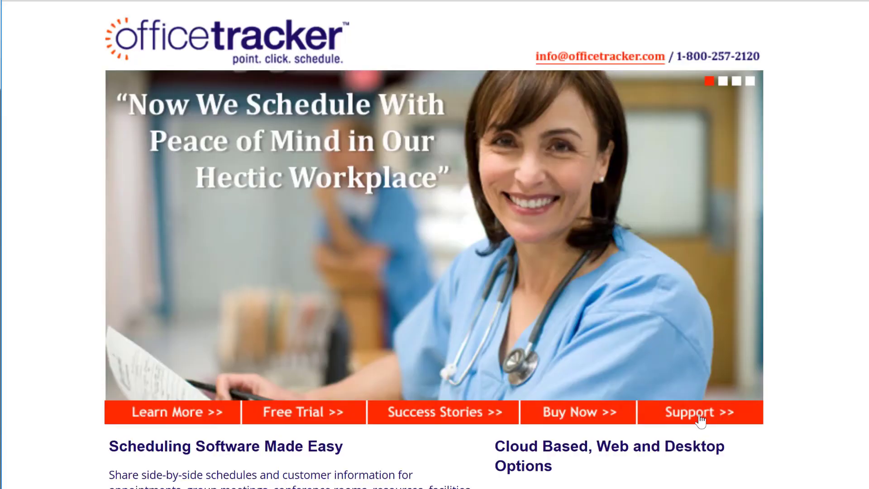
Go to the website's Support section and choose Submit a Support Ticket and Access Knowledgebase.
{"action": "left_click", "coordinate": [700, 419]}
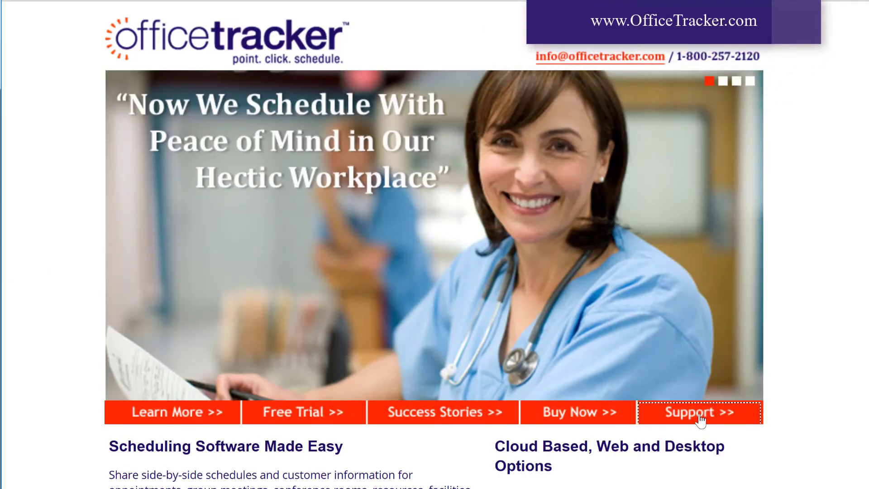
{"action": "left_click", "coordinate": [701, 419]}
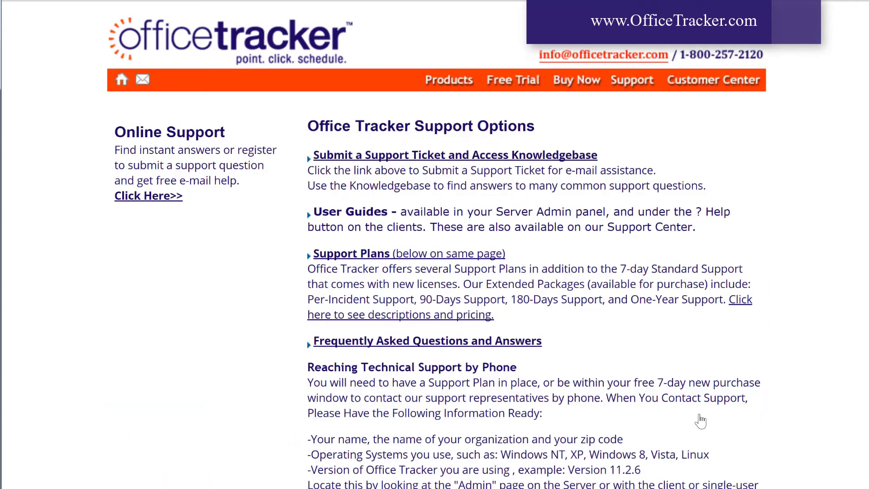
{"action": "left_click", "coordinate": [528, 156]}
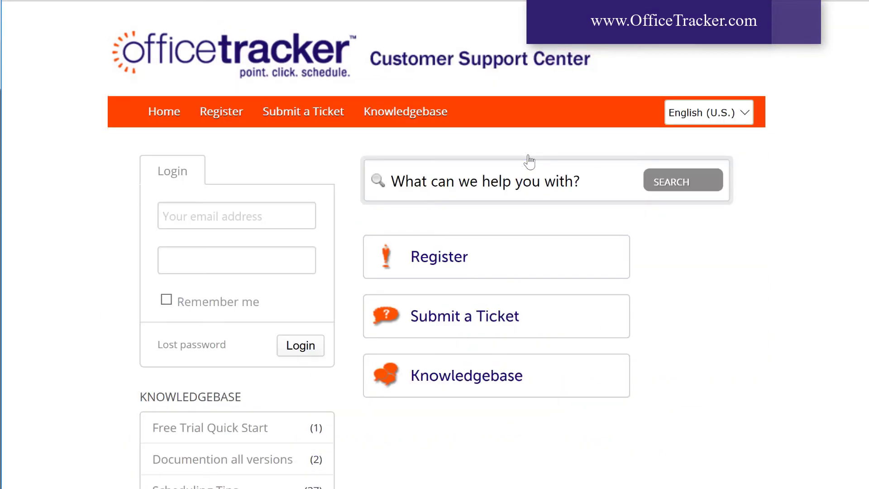